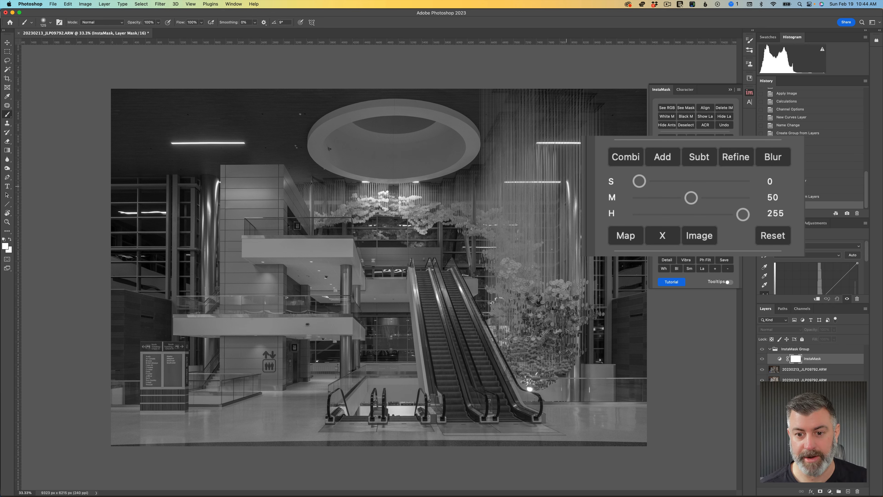
# Step: Adjust the InstaMask luminosity mask with the M value at 42 and the H value at 144
pyautogui.moveTo(691, 199); pyautogui.dragTo(695, 203)
pyautogui.moveTo(687, 197); pyautogui.dragTo(696, 198)
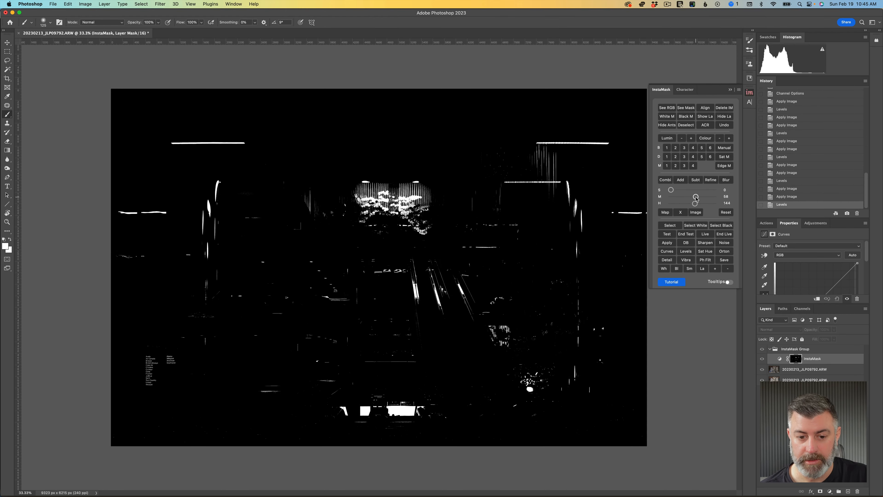
pyautogui.moveTo(696, 197); pyautogui.dragTo(689, 199)
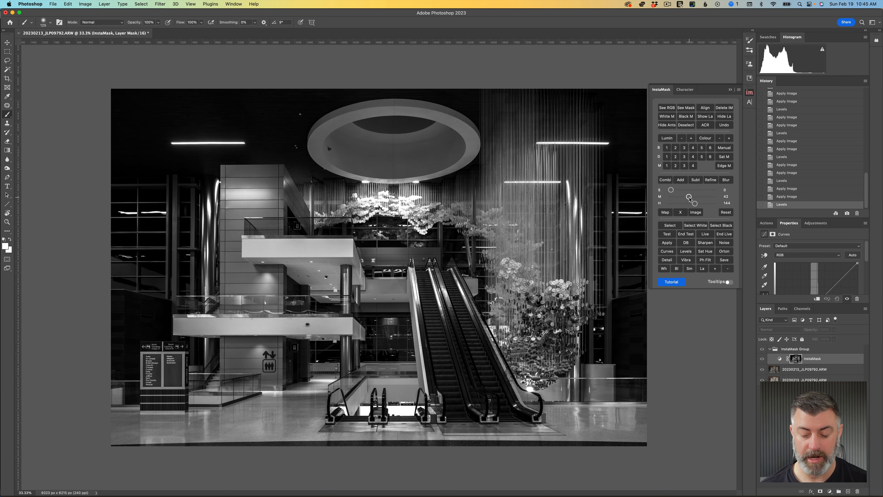
pyautogui.press('super+equal')
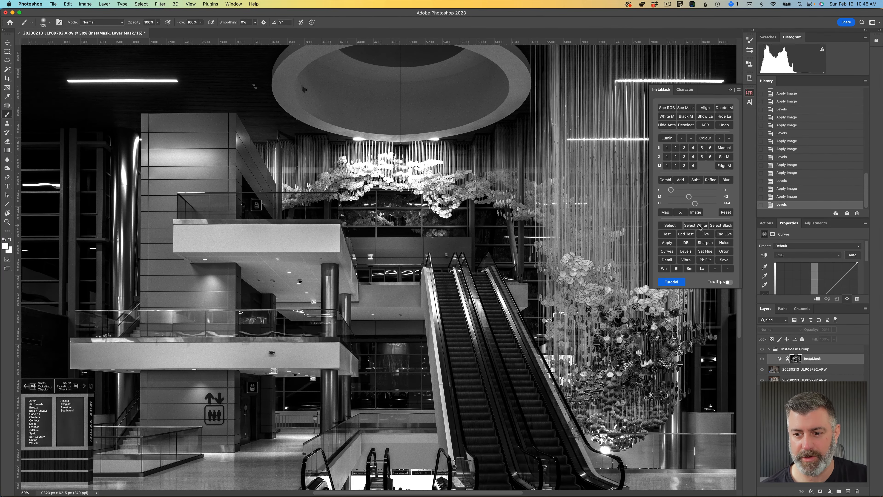
# Step: Load the mask's white areas as a selection on the black-masked upper photo layer and hide the selection outline
pyautogui.click(699, 226)
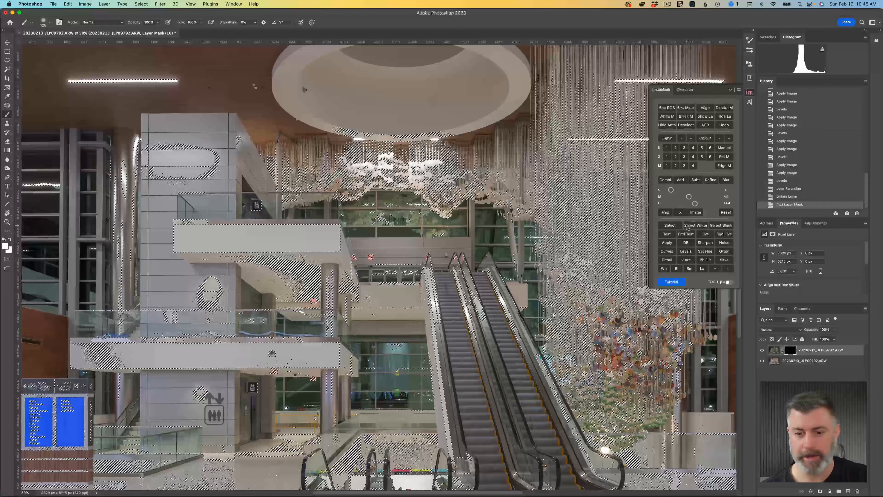
pyautogui.press('super+minus')
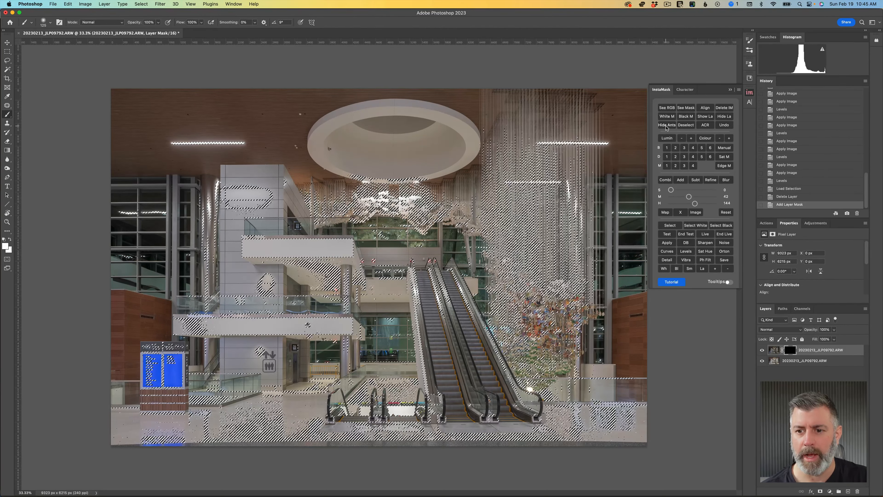
pyautogui.click(652, 119)
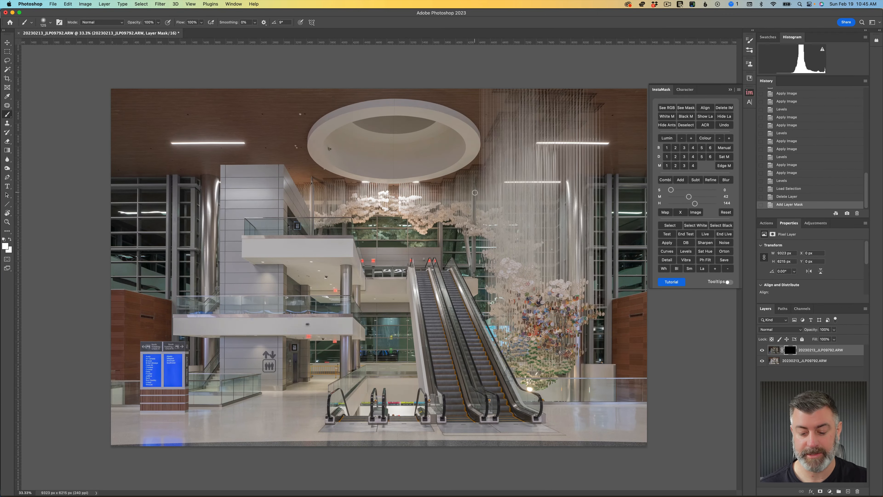
# Step: Paint white on the upper layer's mask over the bright hanging discs with a 500 px brush, and undo the last stroke
pyautogui.press('super+equal')
pyautogui.press('super+equal')
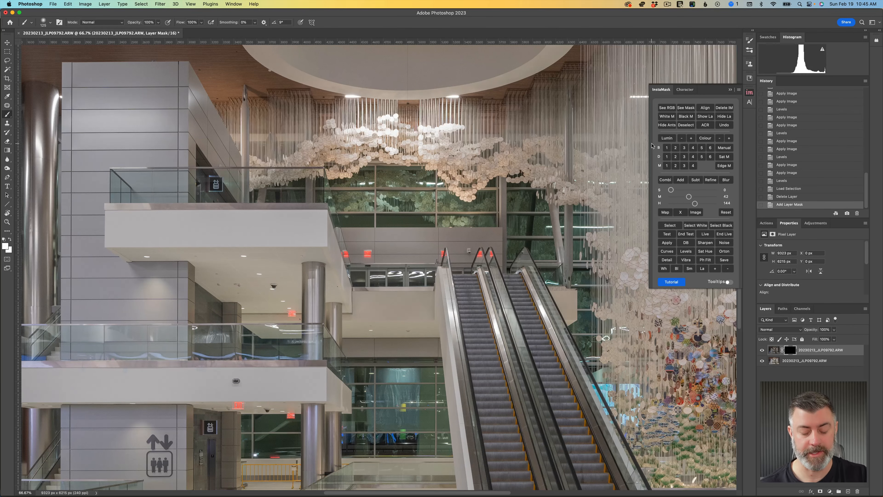
pyautogui.press('super+equal')
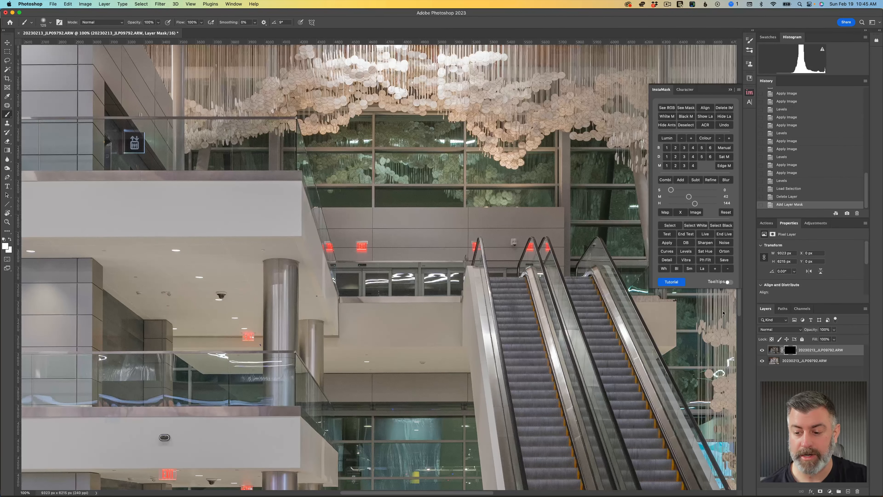
pyautogui.scroll(5, 468, 200)
pyautogui.press(']')
pyautogui.press(']')
pyautogui.press(']')
pyautogui.press(']')
pyautogui.press(']')
pyautogui.press(']')
pyautogui.press(']')
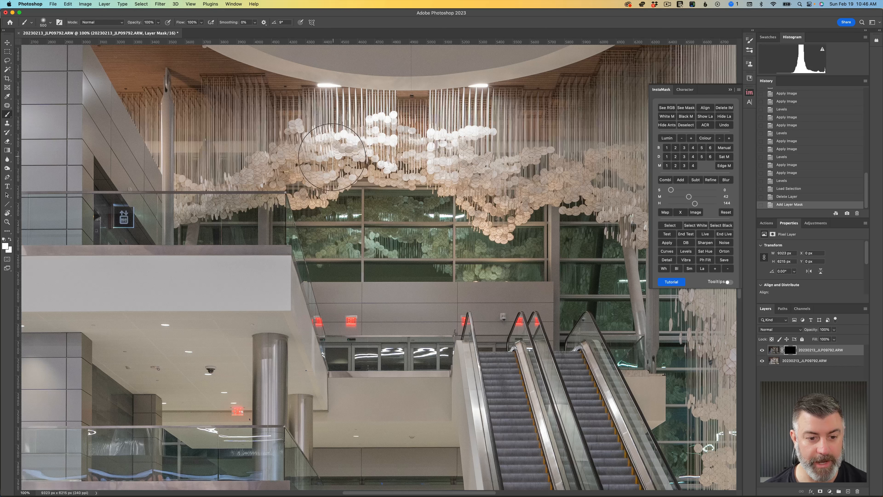
pyautogui.click(327, 166)
pyautogui.click(302, 164)
pyautogui.click(275, 171)
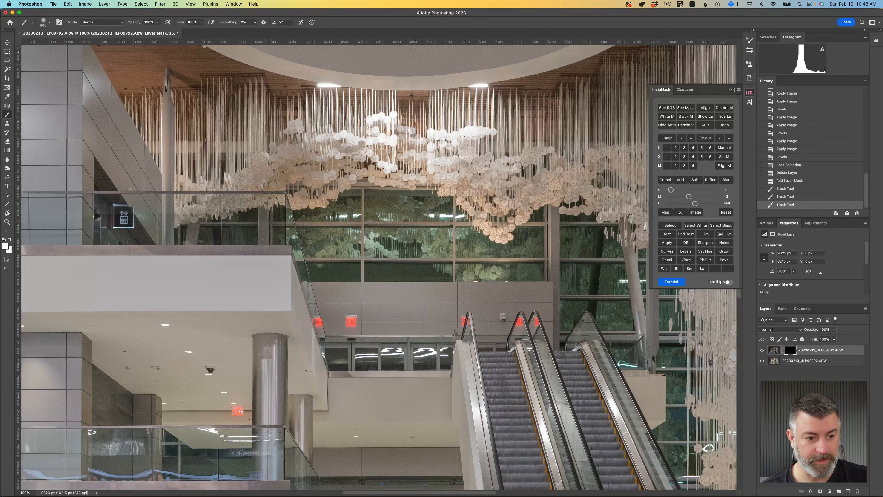
pyautogui.click(227, 180)
pyautogui.click(192, 190)
pyautogui.click(313, 149)
pyautogui.click(353, 140)
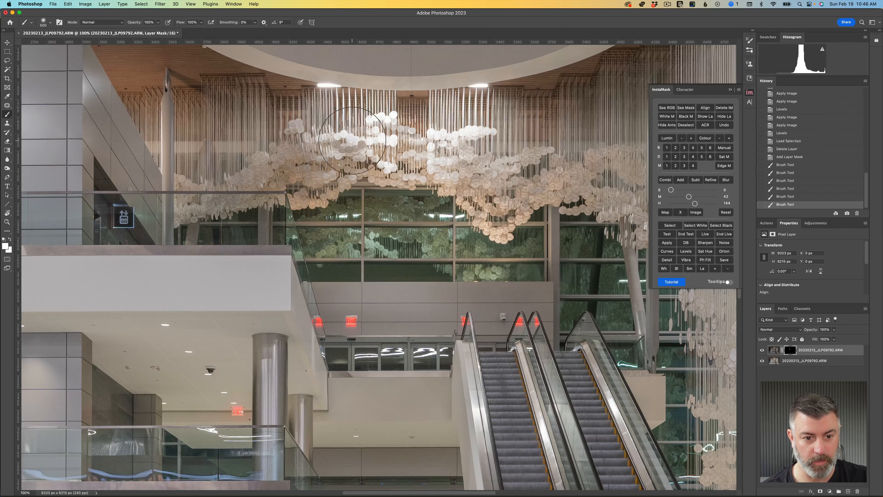
pyautogui.click(364, 135)
pyautogui.click(388, 139)
pyautogui.click(387, 135)
pyautogui.click(388, 129)
pyautogui.click(382, 125)
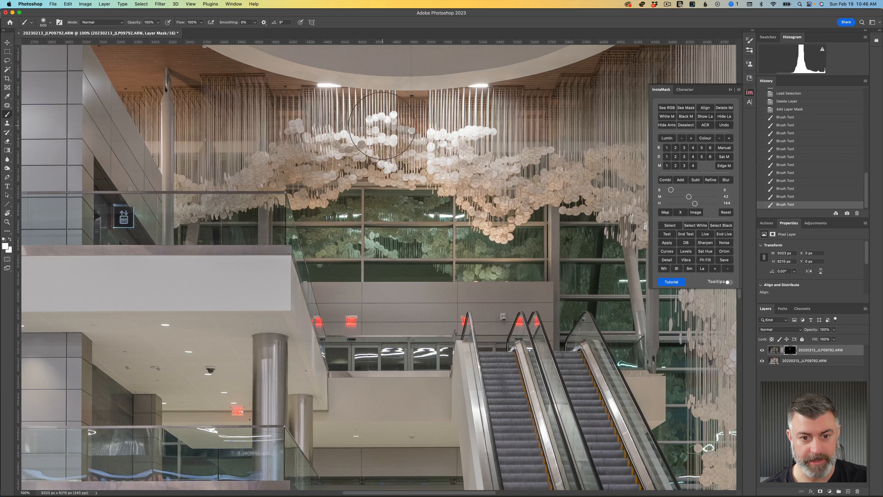
pyautogui.click(388, 139)
pyautogui.click(400, 154)
pyautogui.click(428, 157)
pyautogui.click(450, 147)
pyautogui.click(456, 144)
pyautogui.click(473, 136)
pyautogui.click(479, 133)
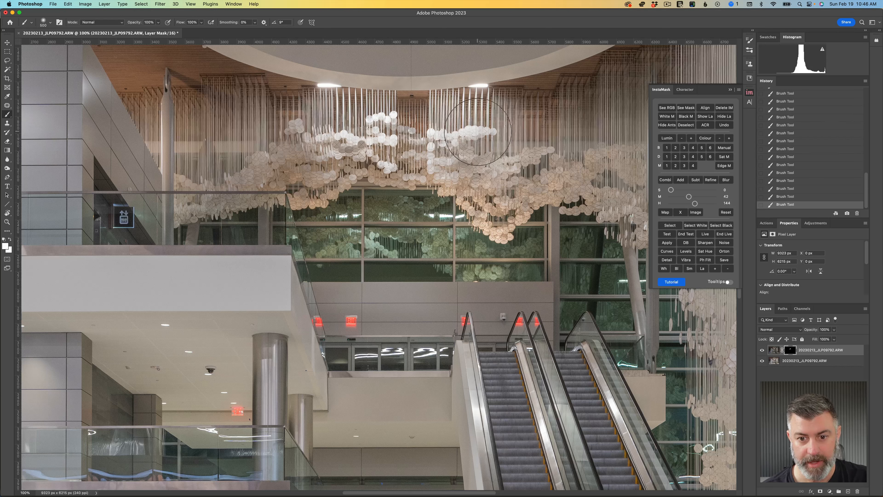
pyautogui.click(487, 139)
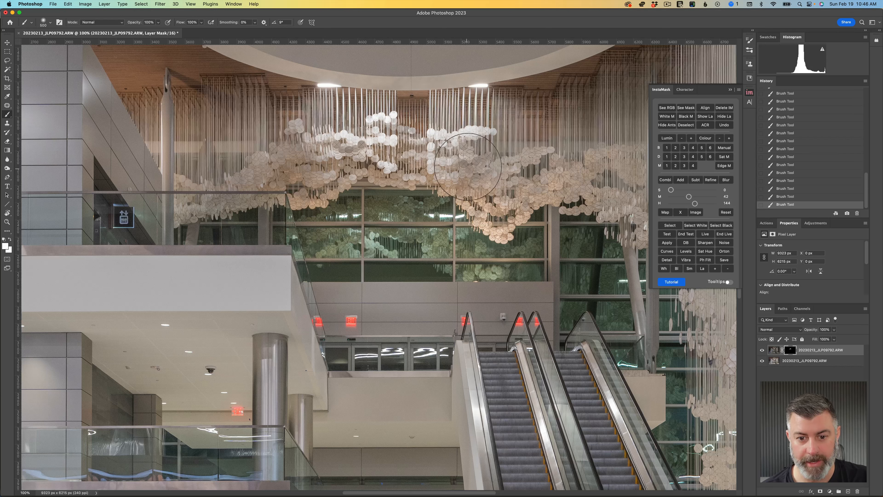
pyautogui.press('super+z')
# Step: Toggle the upper layer's visibility to compare the whole photo before and after the mask painting
pyautogui.press('super+minus')
pyautogui.press('super+minus')
pyautogui.press('super+minus')
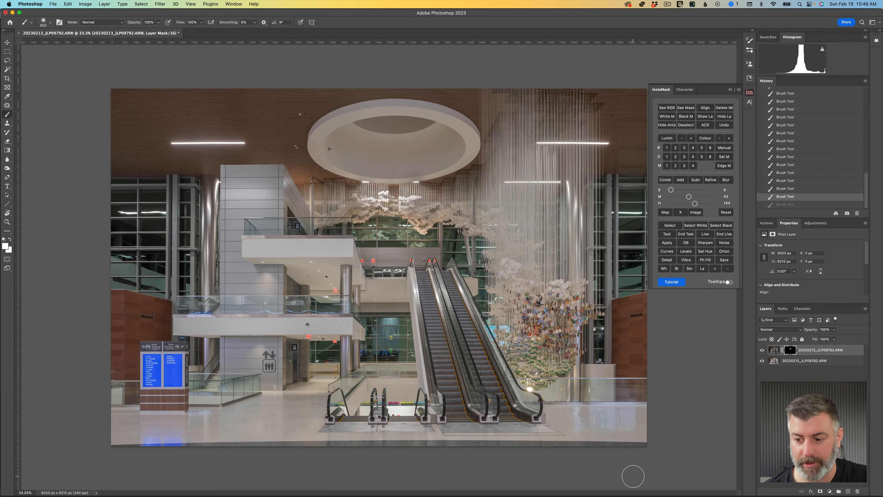
pyautogui.click(761, 351)
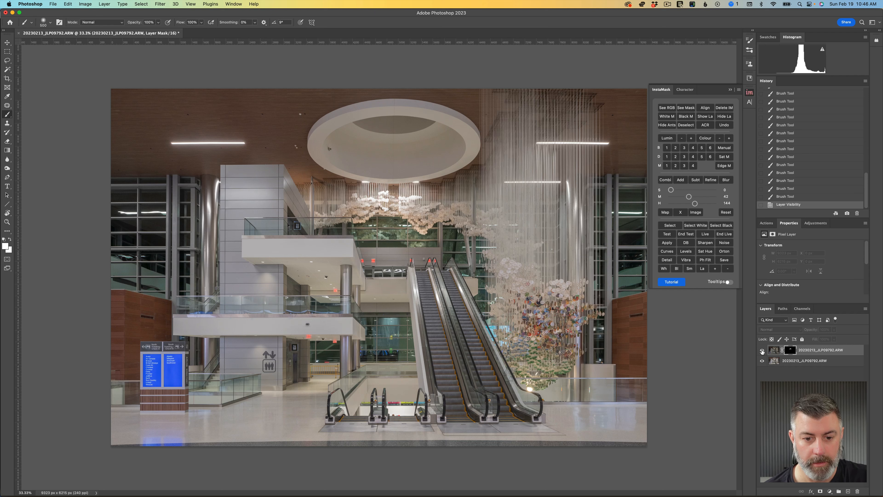
pyautogui.click(761, 351)
pyautogui.click(761, 351)
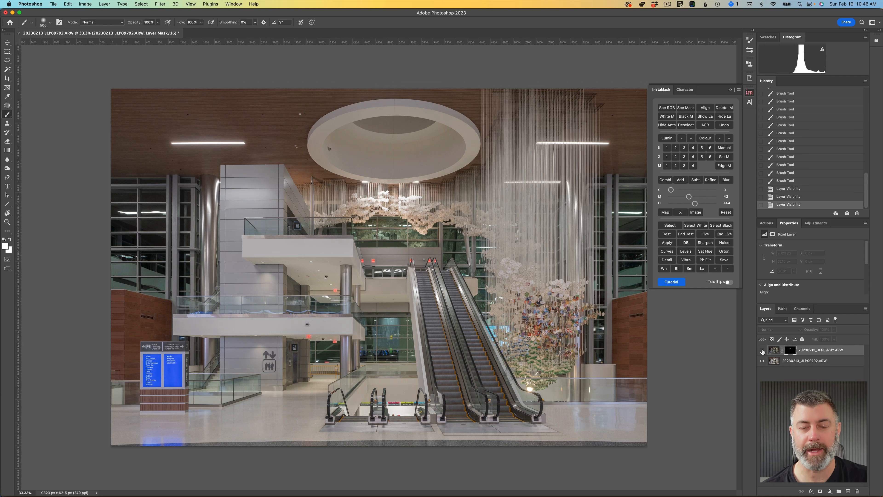
pyautogui.click(761, 351)
# Step: Try to paint the upper layer's mask over the ceiling light strip beside the hanging strings with a smaller brush
pyautogui.press('[')
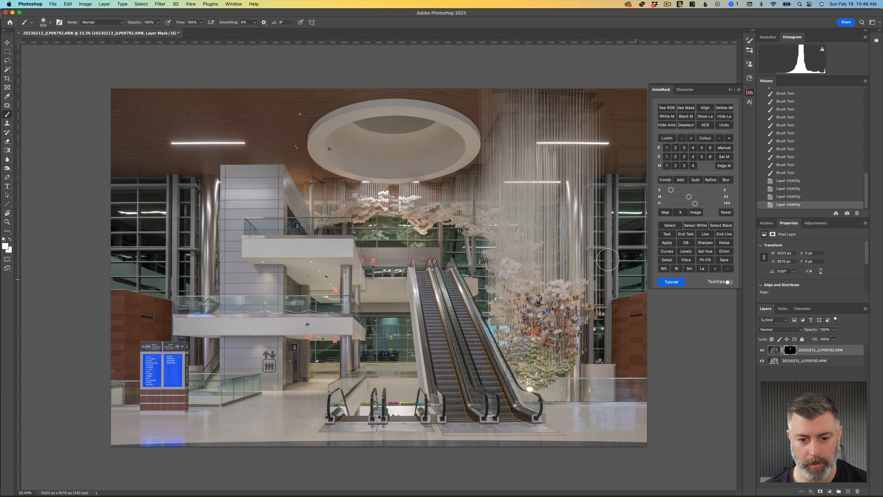
pyautogui.press('[')
pyautogui.press('[')
pyautogui.press('[')
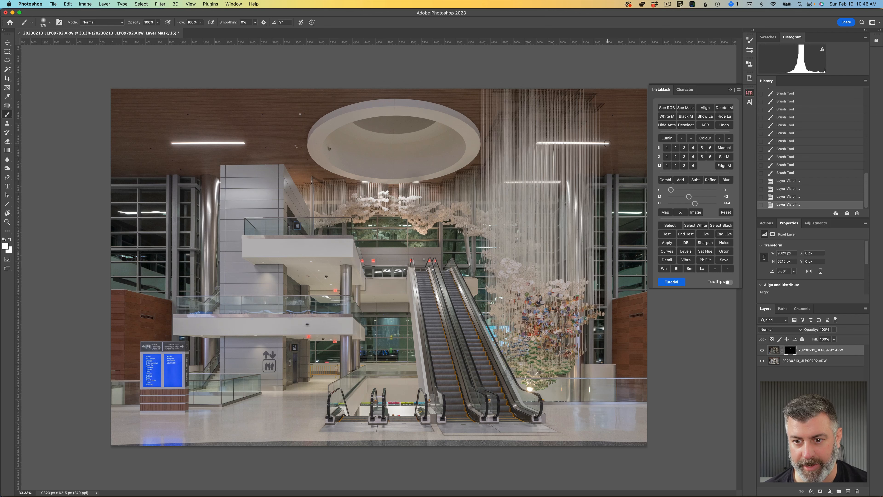
pyautogui.moveTo(607, 143); pyautogui.dragTo(534, 144)
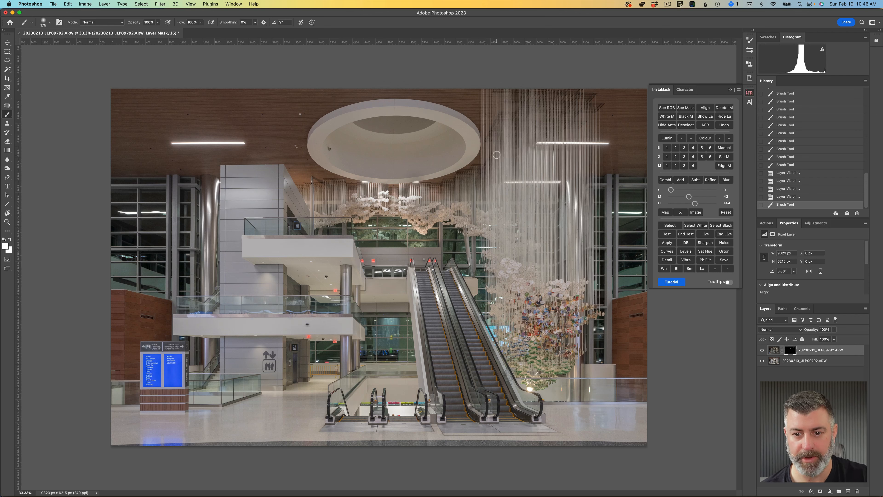
pyautogui.press('super+z')
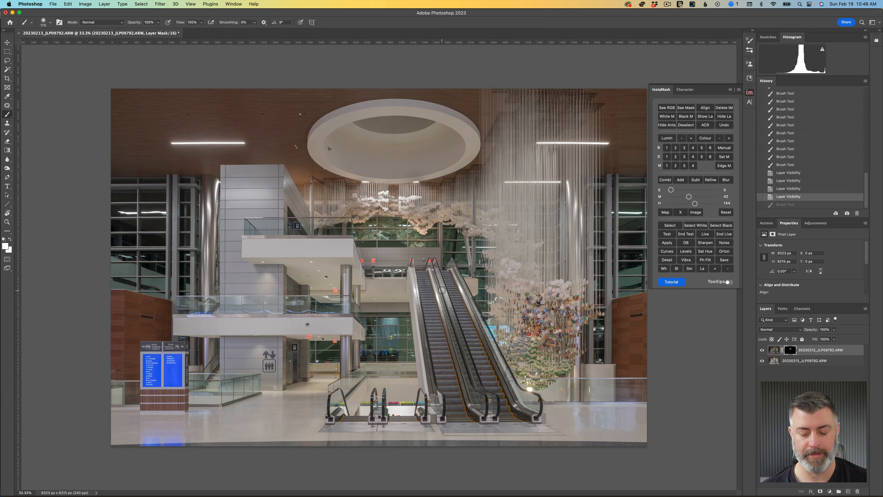
# Step: Compare the hanging discs with the upper layer hidden and shown, and lower that layer's opacity to 85%
pyautogui.press('super+1')
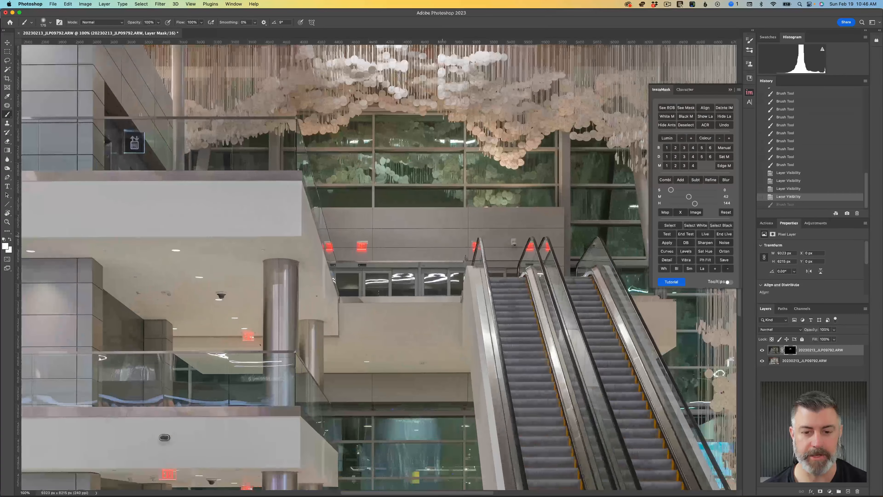
pyautogui.scroll(5, 453, 242)
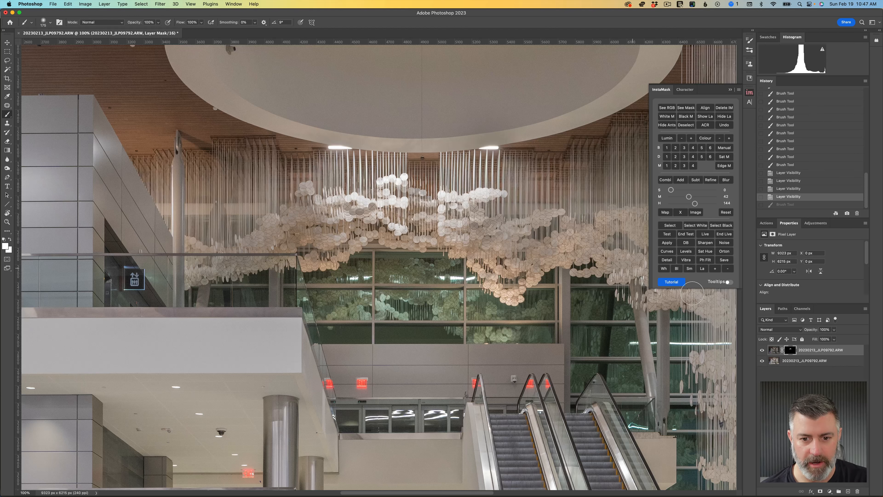
pyautogui.click(761, 350)
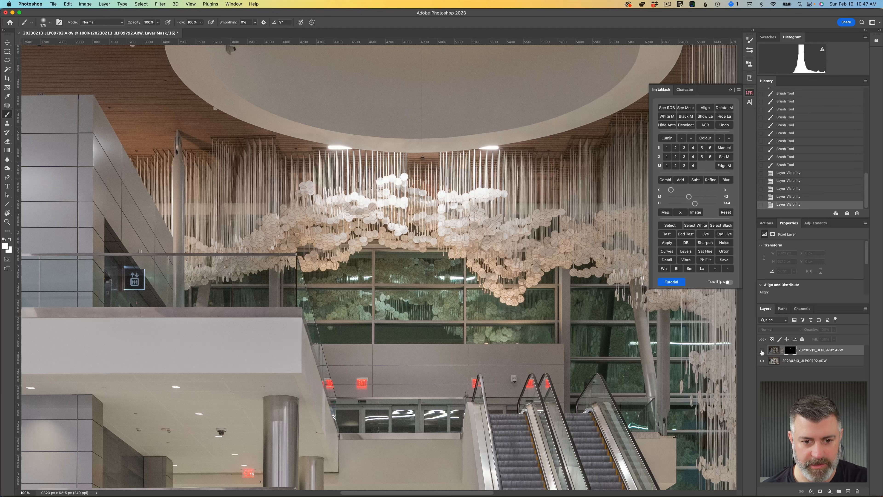
pyautogui.click(761, 350)
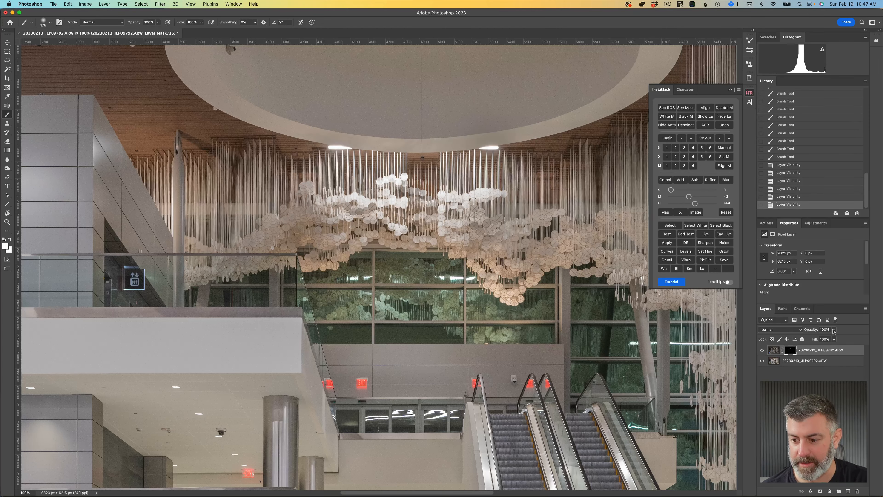
pyautogui.click(833, 329)
pyautogui.moveTo(836, 338); pyautogui.dragTo(829, 338)
# Step: Paint black at 50% opacity with a 500 px brush on the layer mask over the discs flanking the bright center, and deselect
pyautogui.click(791, 351)
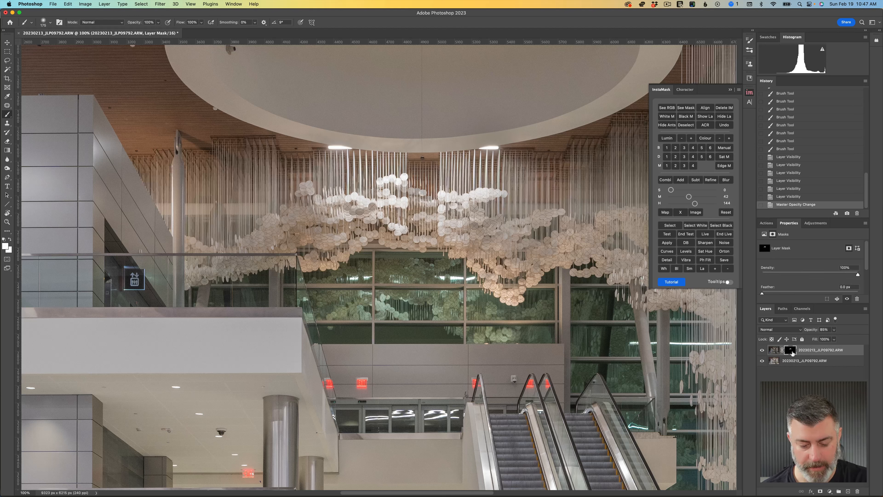
pyautogui.press('d')
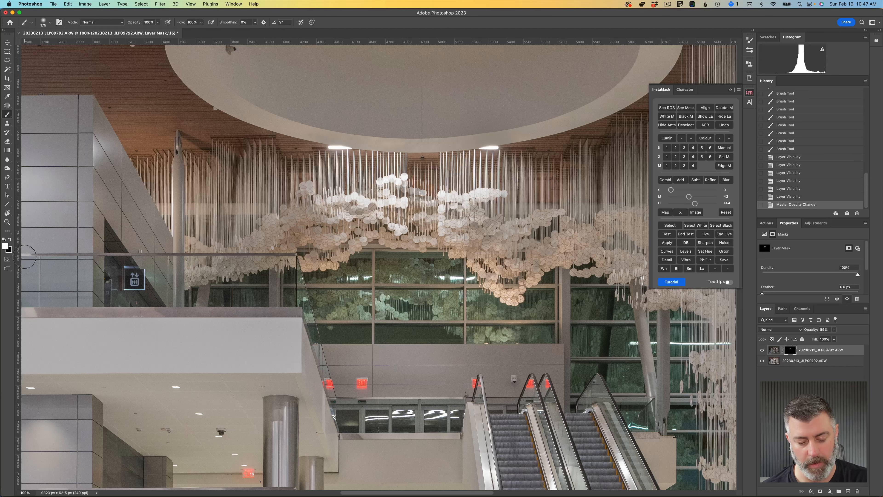
pyautogui.press('x')
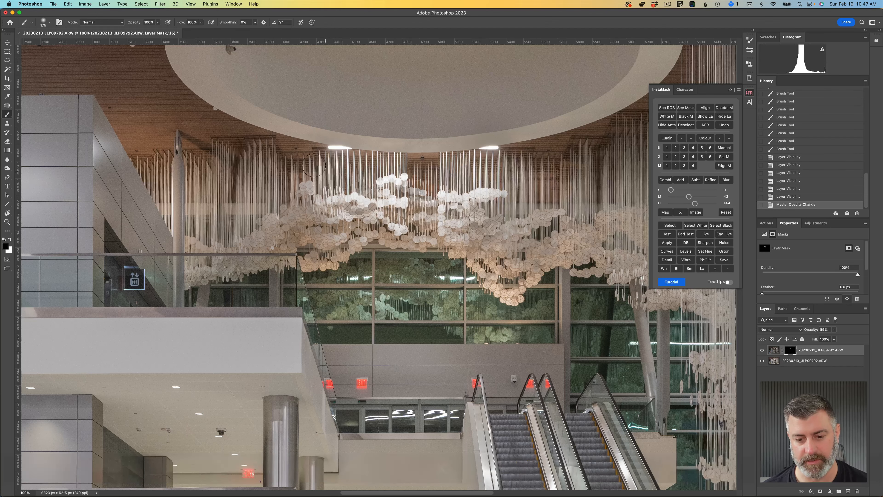
pyautogui.press(']')
pyautogui.press(']')
pyautogui.press(']')
pyautogui.press(']')
pyautogui.press(']')
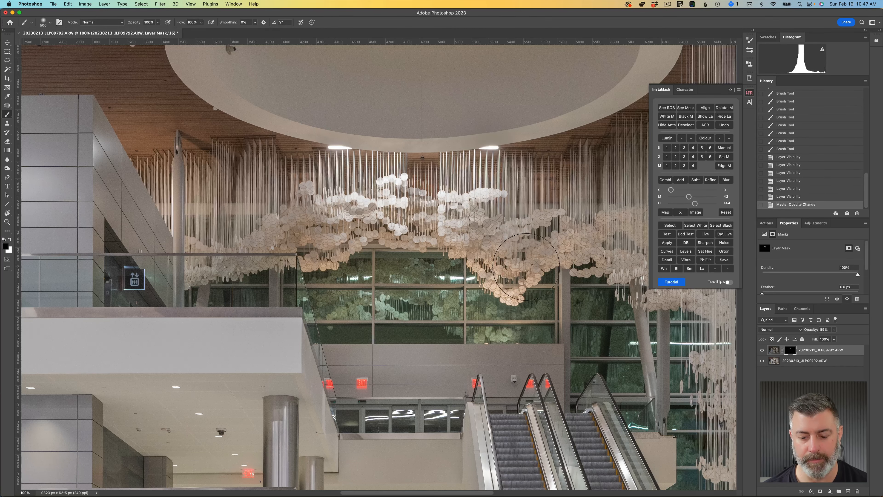
pyautogui.scroll(3, 525, 266)
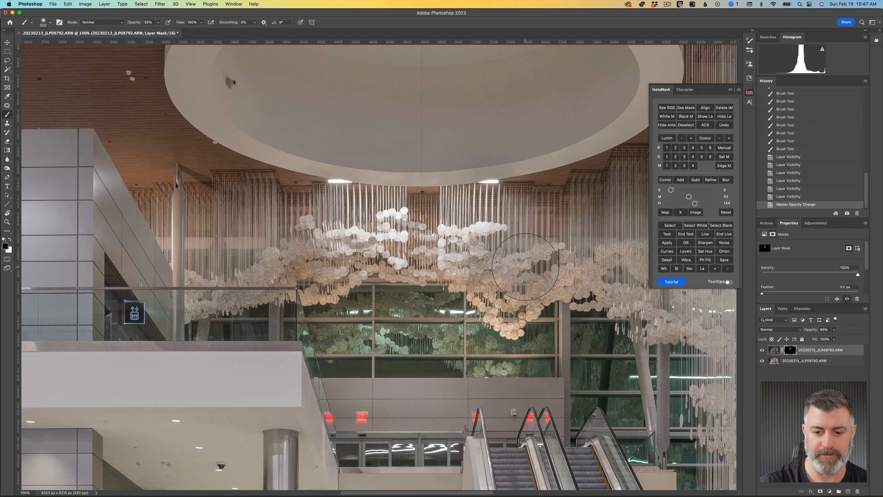
pyautogui.moveTo(523, 270); pyautogui.dragTo(556, 263)
pyautogui.moveTo(539, 268); pyautogui.dragTo(550, 267)
pyautogui.moveTo(526, 270); pyautogui.dragTo(551, 266)
pyautogui.moveTo(530, 271); pyautogui.dragTo(552, 266)
pyautogui.moveTo(532, 270); pyautogui.dragTo(552, 266)
pyautogui.moveTo(509, 293); pyautogui.dragTo(525, 287)
pyautogui.moveTo(508, 291)
pyautogui.mouseDown()
pyautogui.moveTo(523, 284)
pyautogui.moveTo(508, 271)
pyautogui.mouseUp()
pyautogui.moveTo(492, 274); pyautogui.dragTo(505, 271)
pyautogui.moveTo(493, 277); pyautogui.dragTo(509, 278)
pyautogui.moveTo(498, 280); pyautogui.dragTo(511, 276)
pyautogui.moveTo(267, 259); pyautogui.dragTo(309, 249)
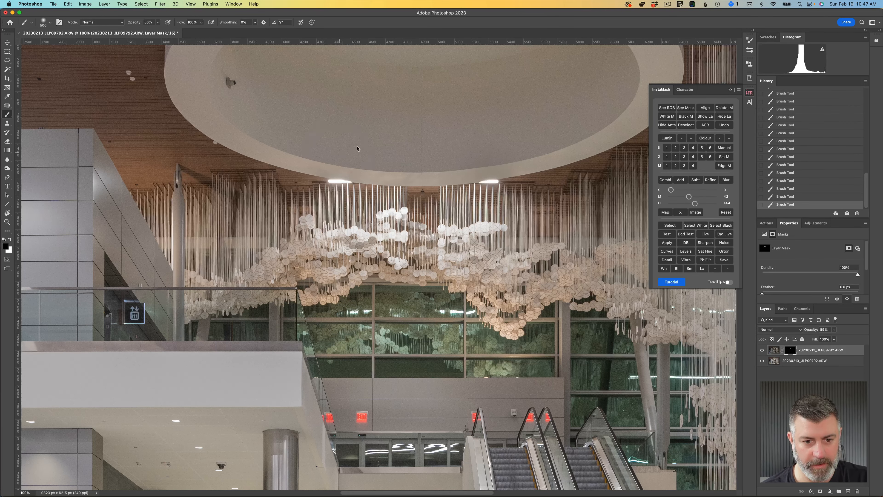
pyautogui.press('super+d')
# Step: Examine the blend of the hanging discs and strings up close at 200%
pyautogui.press('super+0')
pyautogui.press('super+equal')
pyautogui.press('super+equal')
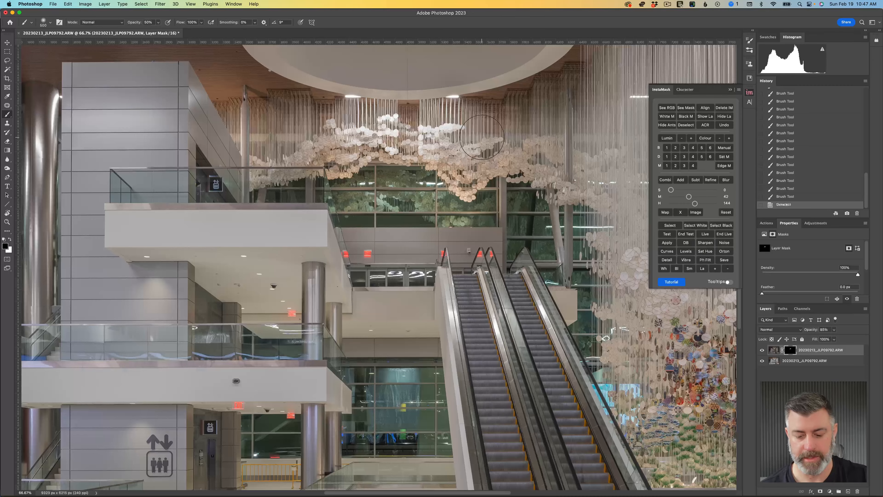
pyautogui.press('super+equal')
pyautogui.scroll(10, 551, 132)
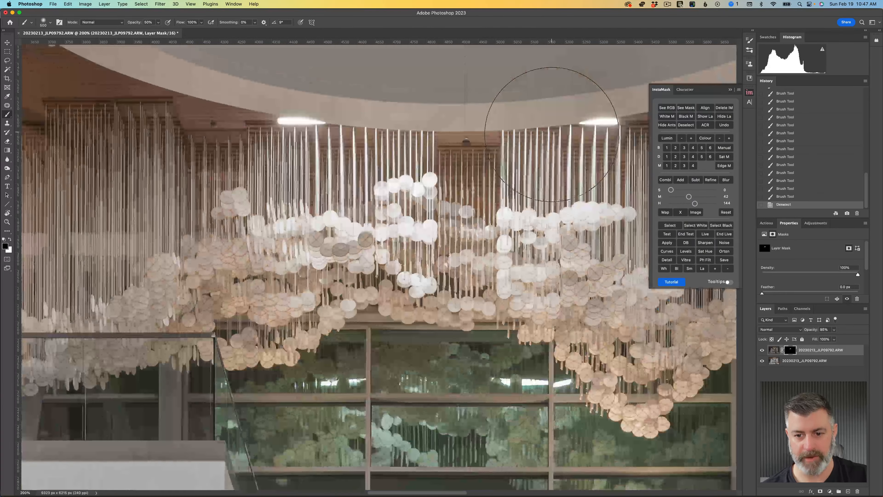
pyautogui.scroll(-3, 550, 133)
pyautogui.hscroll(4, 487, 156)
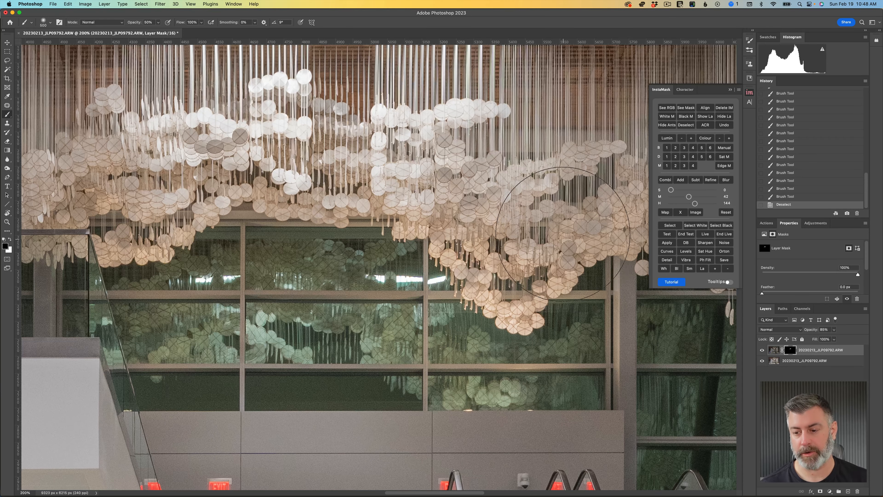
# Step: Add a Hue/Saturation adjustment layer above the photo layers and set the Yellows saturation to -60
pyautogui.click(804, 224)
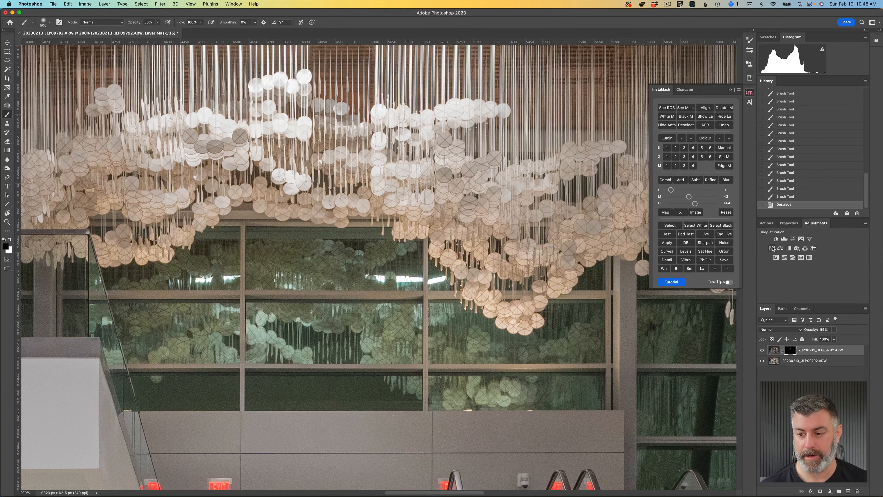
pyautogui.click(772, 248)
pyautogui.click(790, 255)
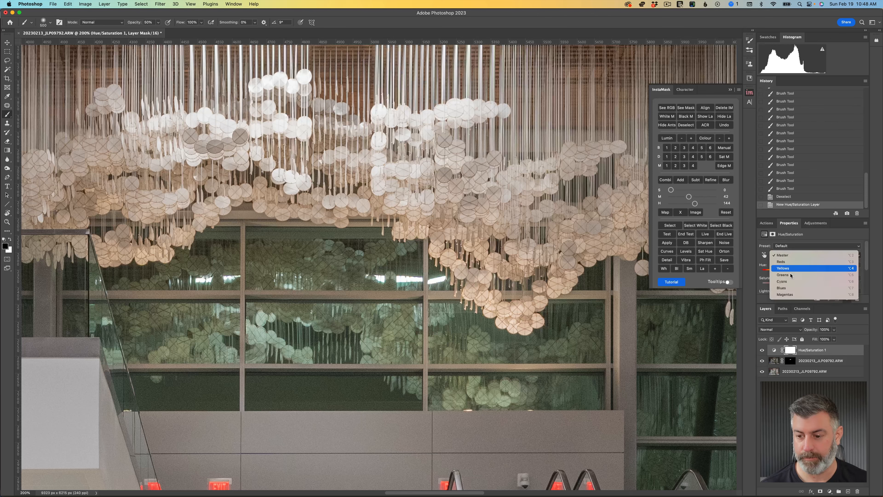
pyautogui.click(787, 270)
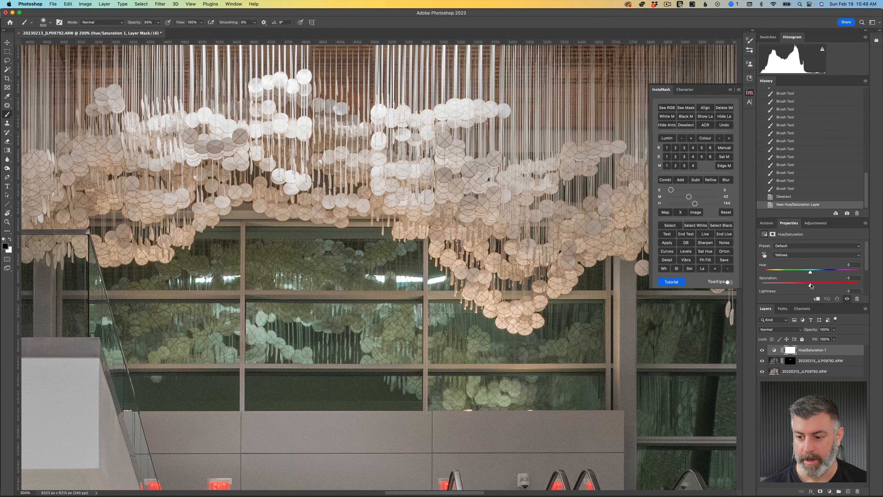
pyautogui.moveTo(810, 285); pyautogui.dragTo(787, 285)
pyautogui.press('super+0')
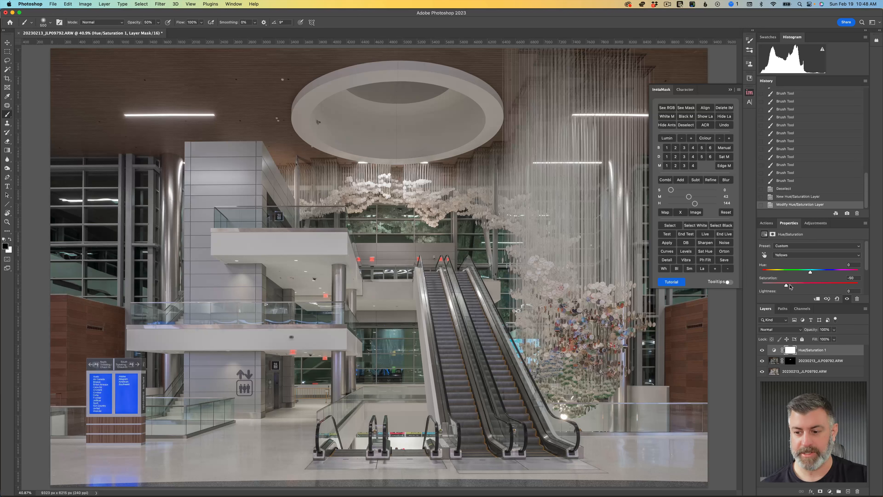
pyautogui.moveTo(787, 285)
pyautogui.mouseDown()
pyautogui.moveTo(810, 285)
pyautogui.moveTo(781, 284)
pyautogui.mouseUp()
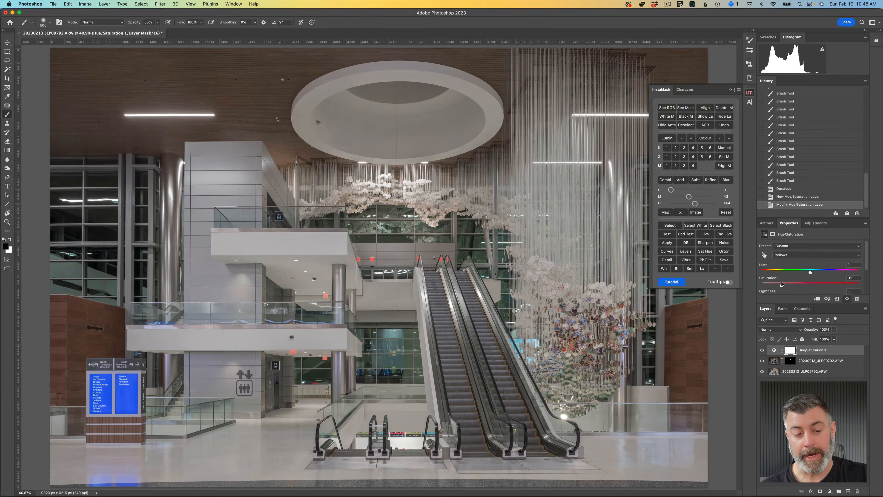